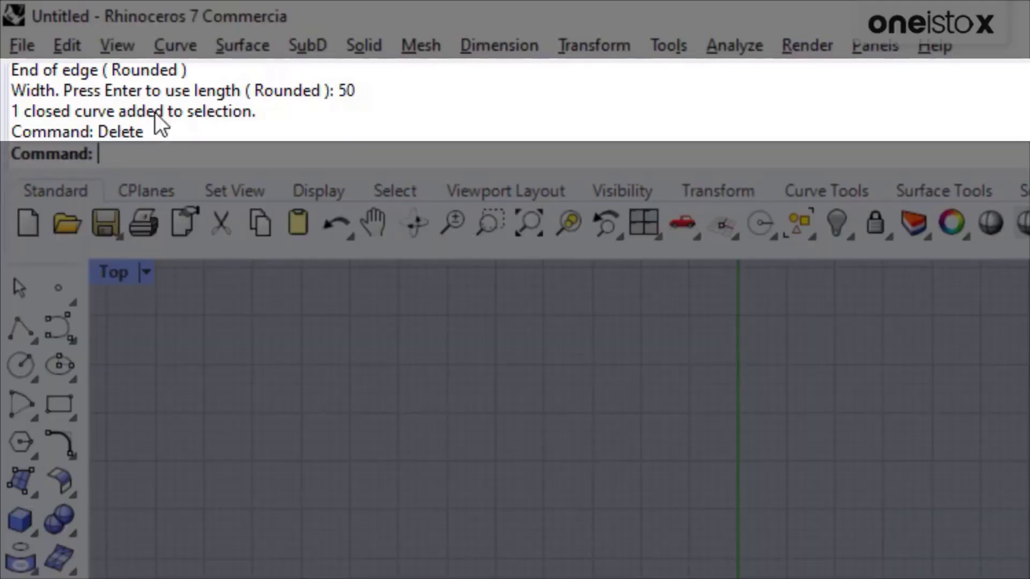
click(309, 115)
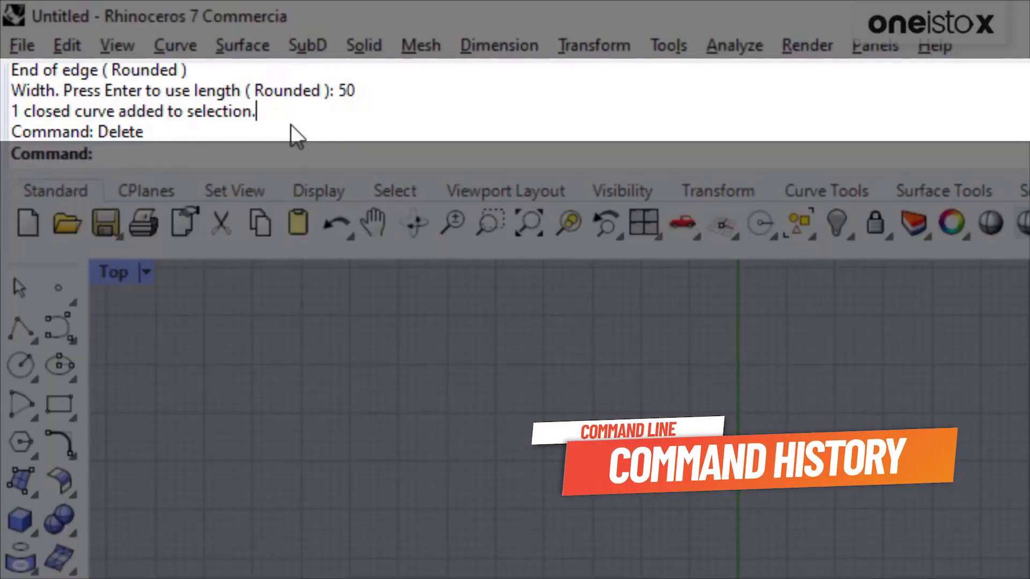
scroll(295, 137, up, 3)
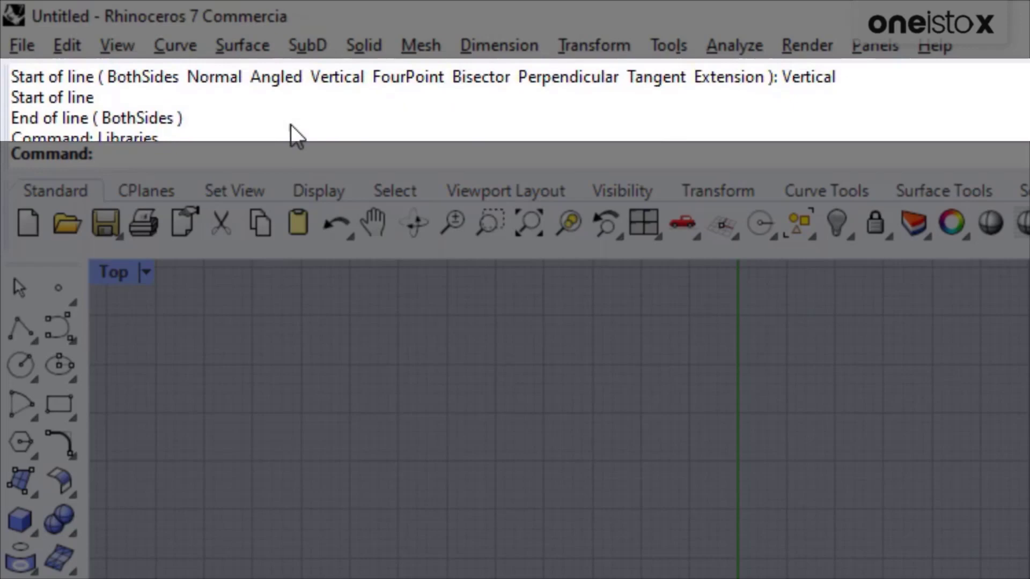
scroll(294, 136, up, 3)
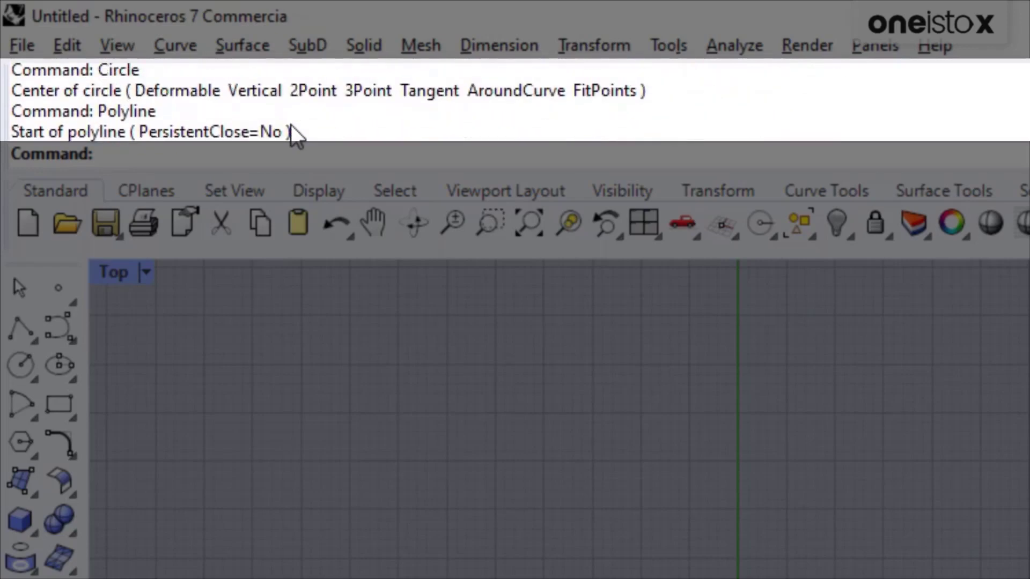
scroll(291, 127, down, 5)
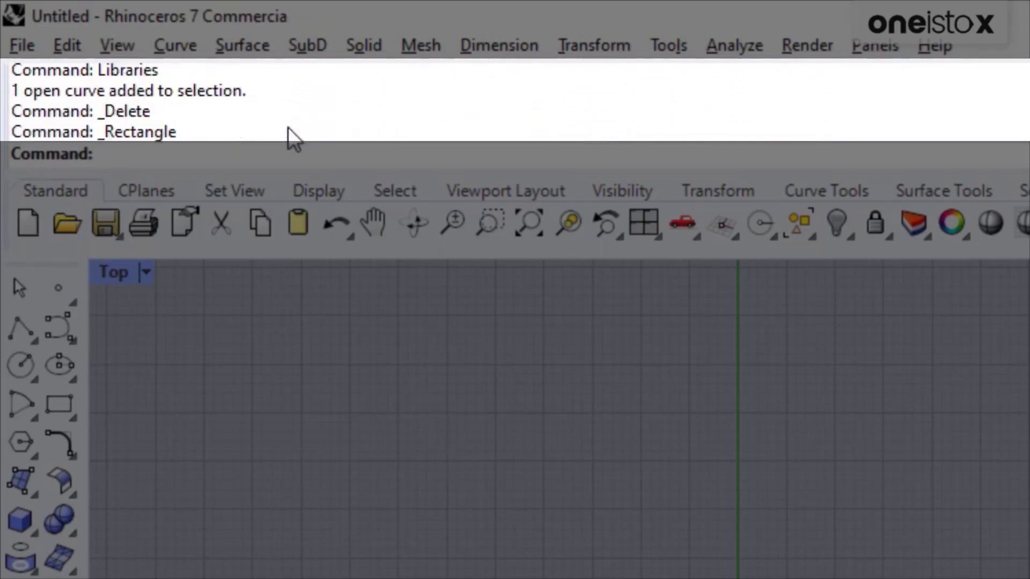
scroll(288, 127, down, 4)
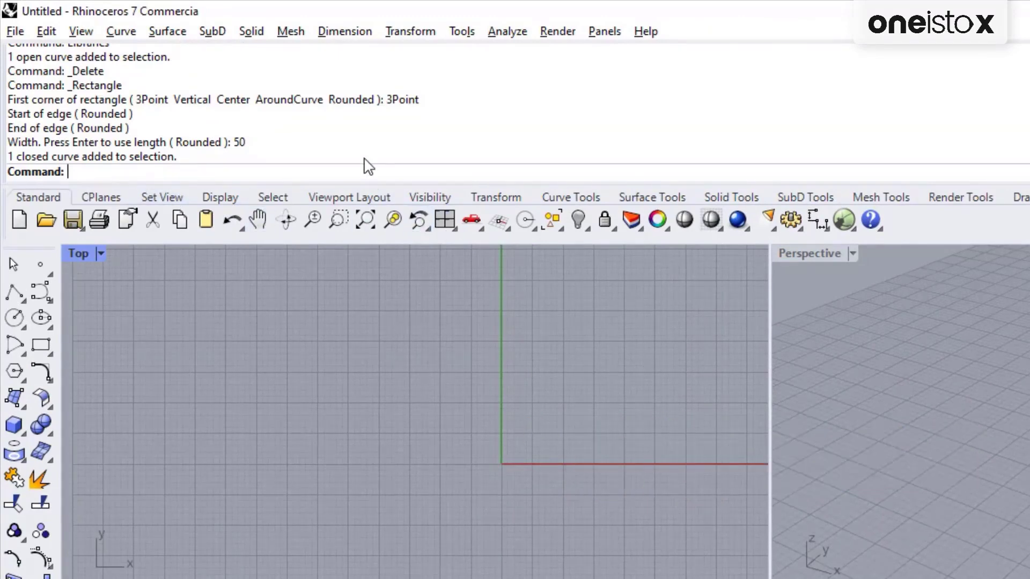
text(Rectangle)
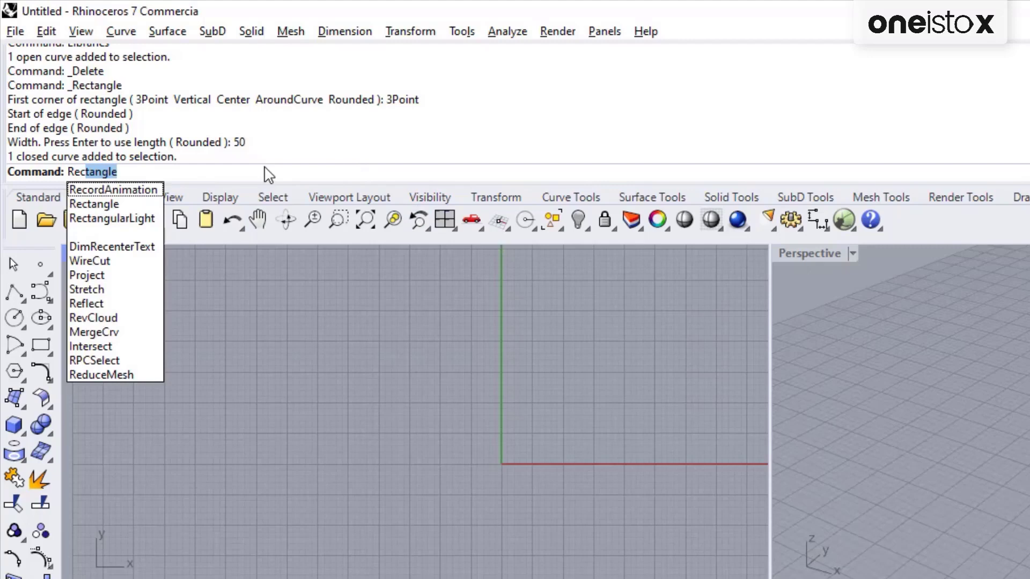
key(Return)
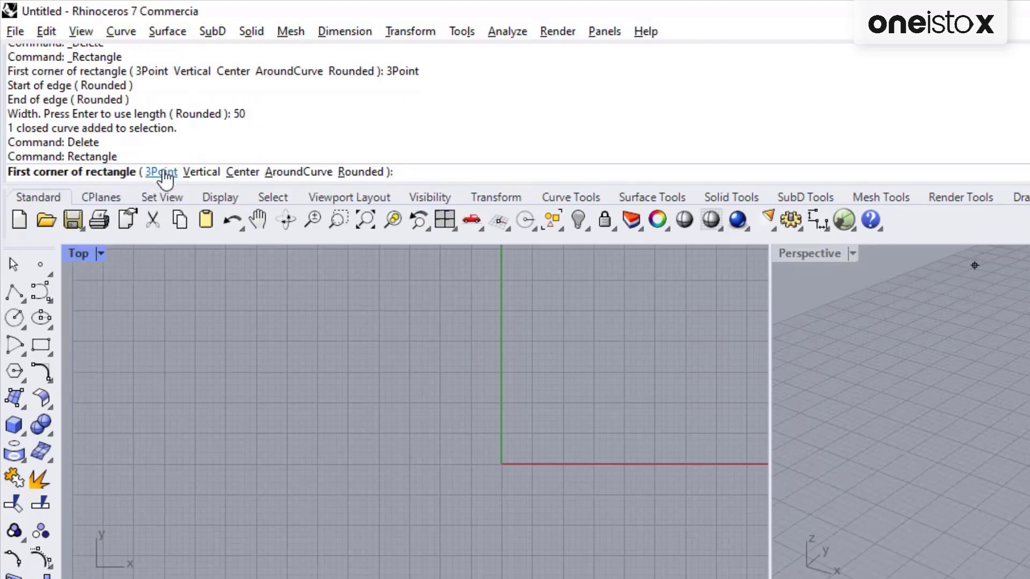
click(161, 171)
click(129, 427)
click(237, 411)
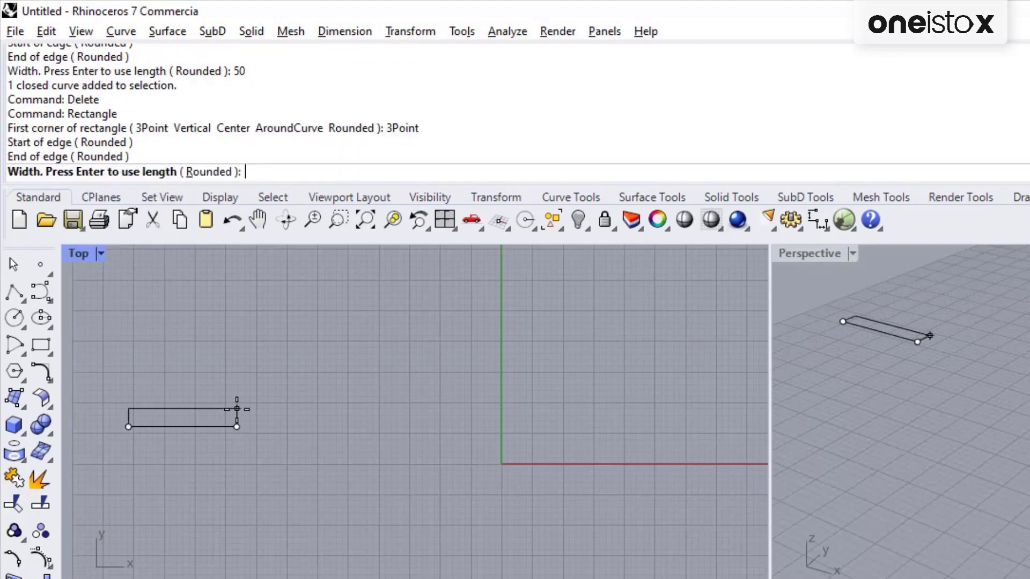
text(50)
key(Return)
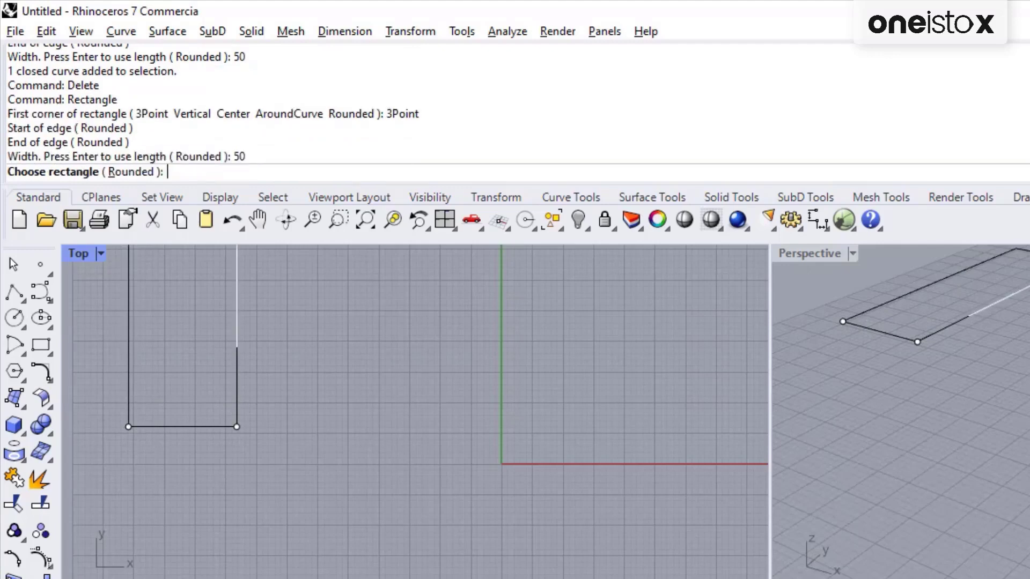
click(251, 349)
right_drag(252, 345, 379, 511)
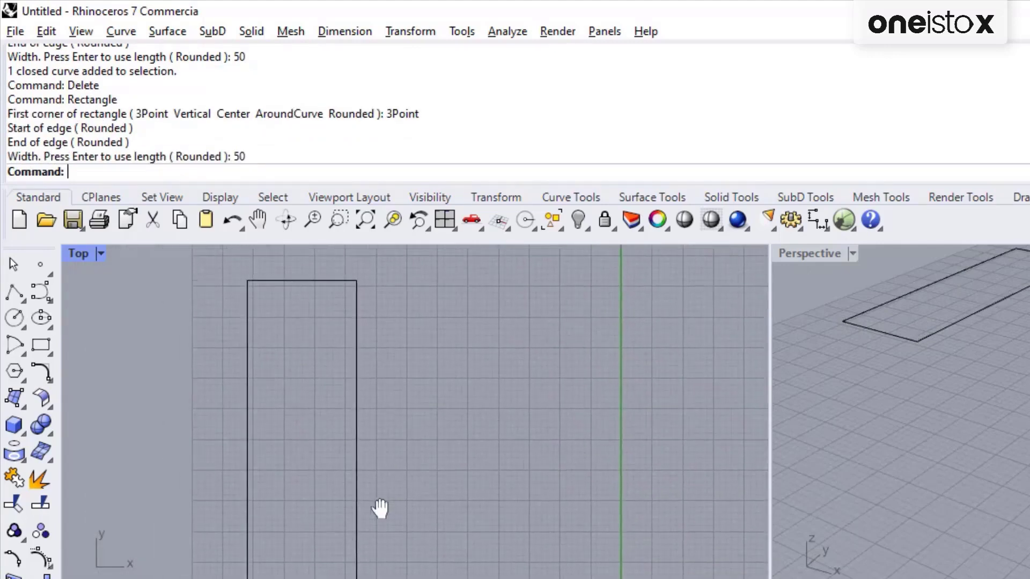
text(Circle)
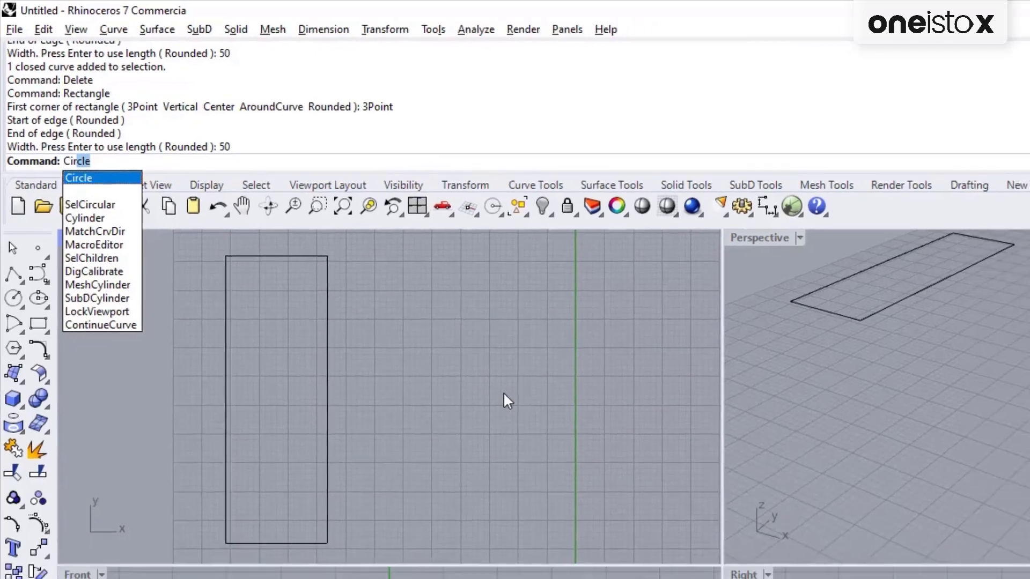
key(Return)
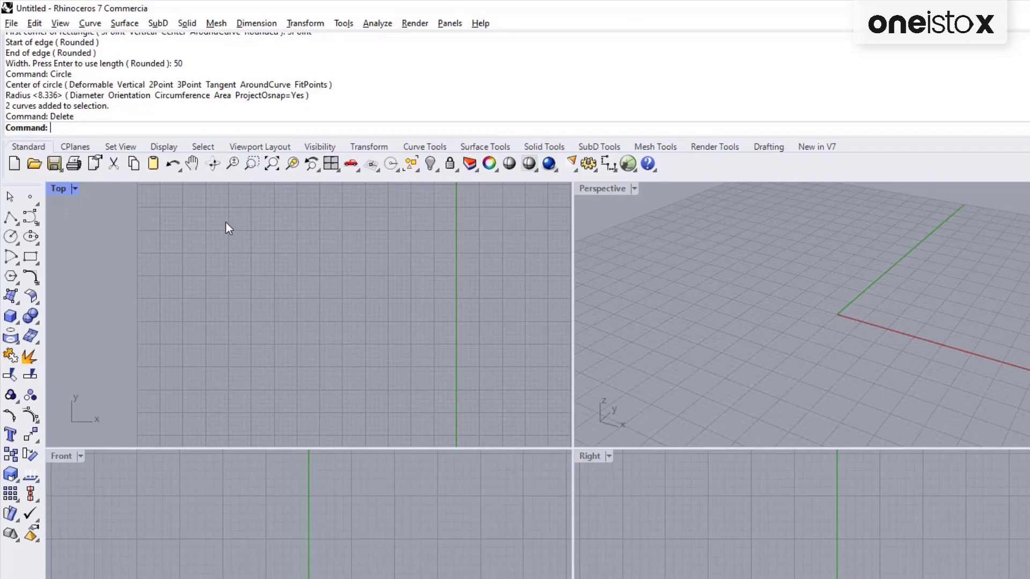
Check the recent commands list from the command line, then pan the Top view left.
right_click(198, 126)
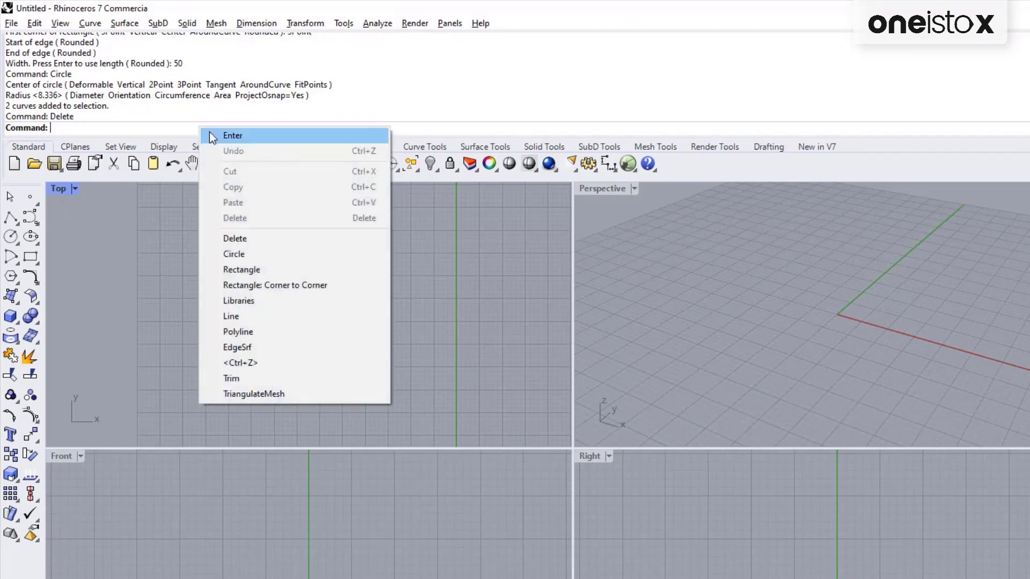
right_click(165, 127)
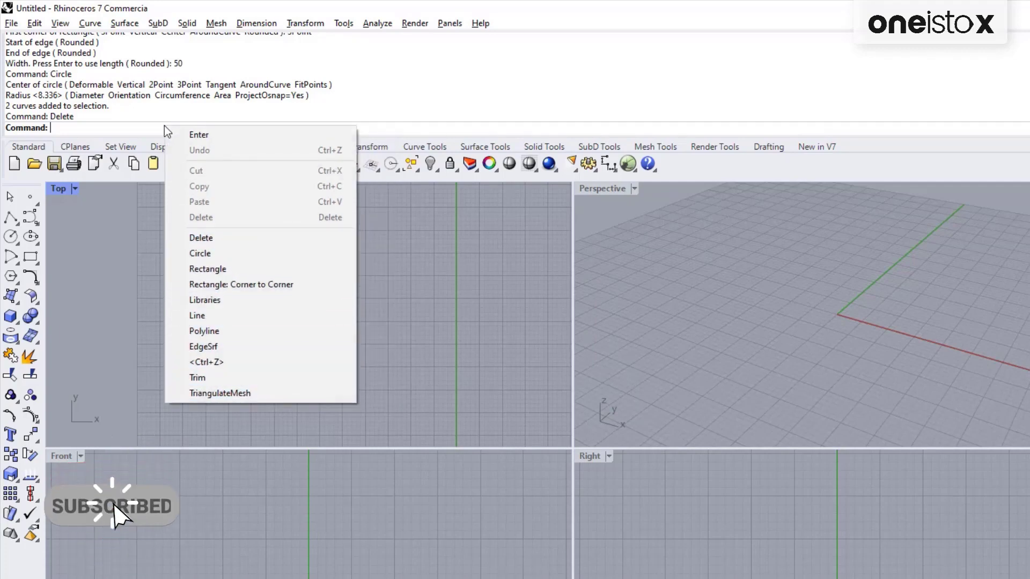
click(134, 240)
mouse_move(138, 294)
right_down()
mouse_move(156, 278)
mouse_move(134, 281)
right_up()
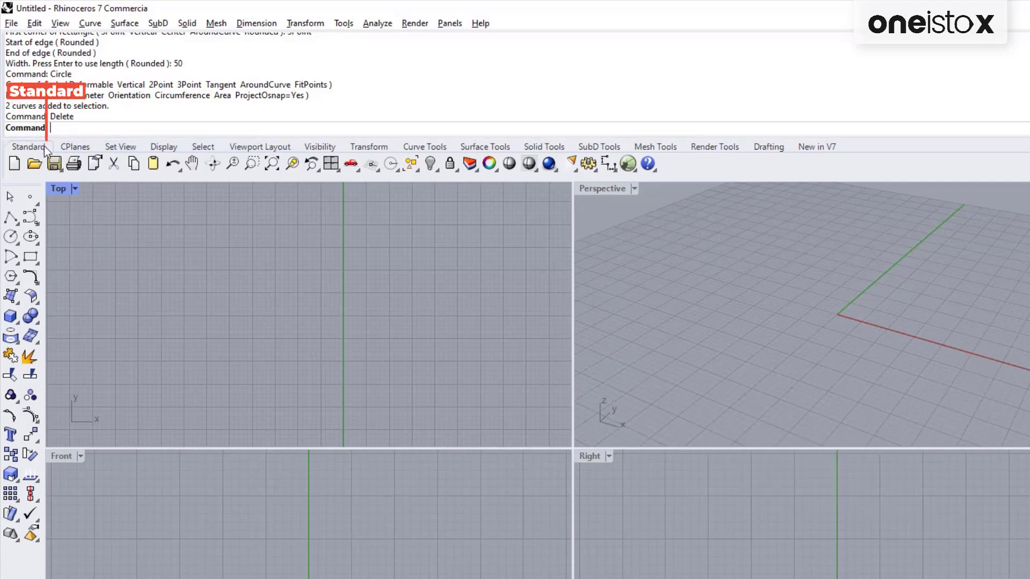
Browse the View, Display, Visibility and Transform toolbar tabs.
click(122, 148)
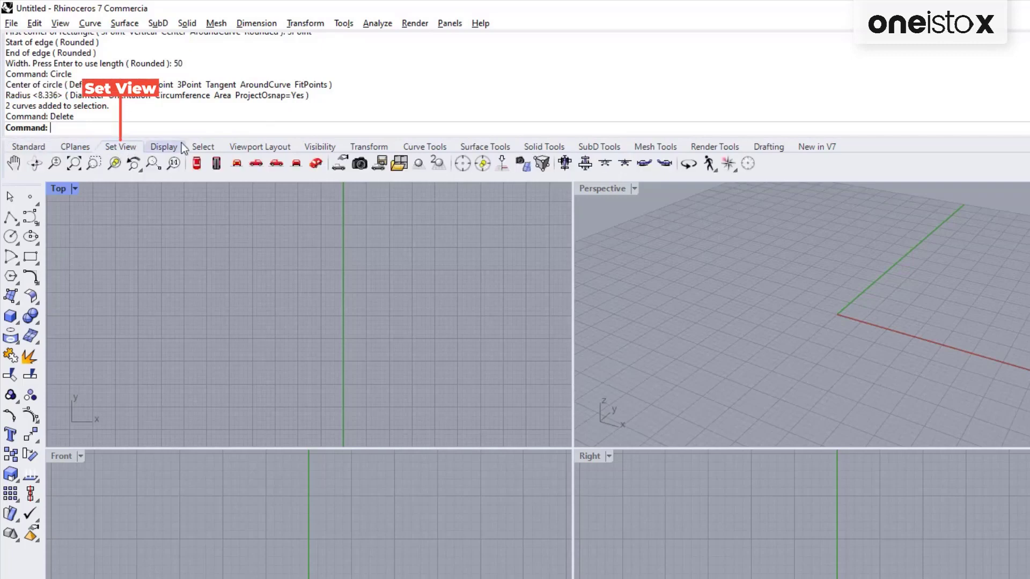
click(166, 147)
click(317, 148)
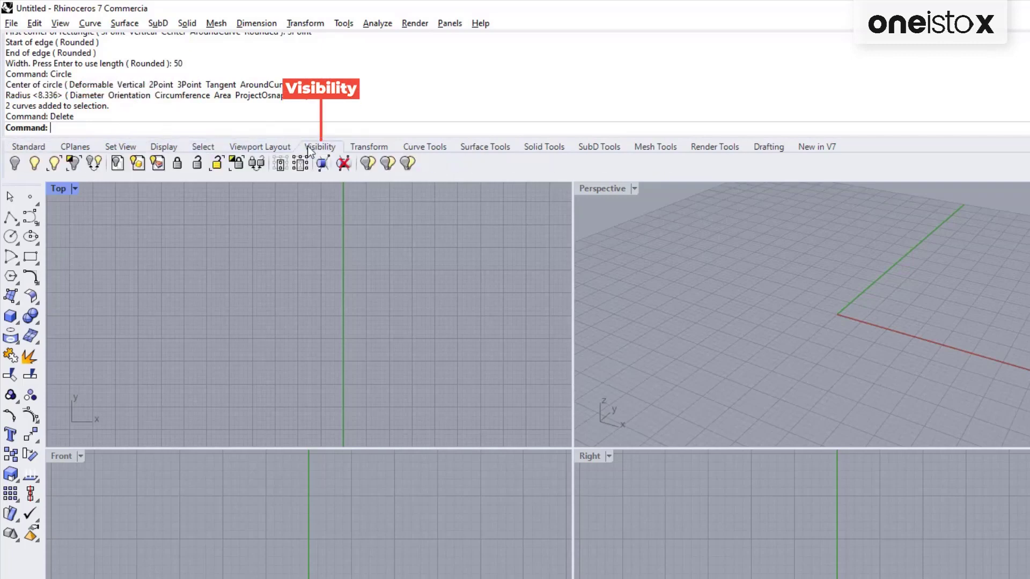
click(373, 150)
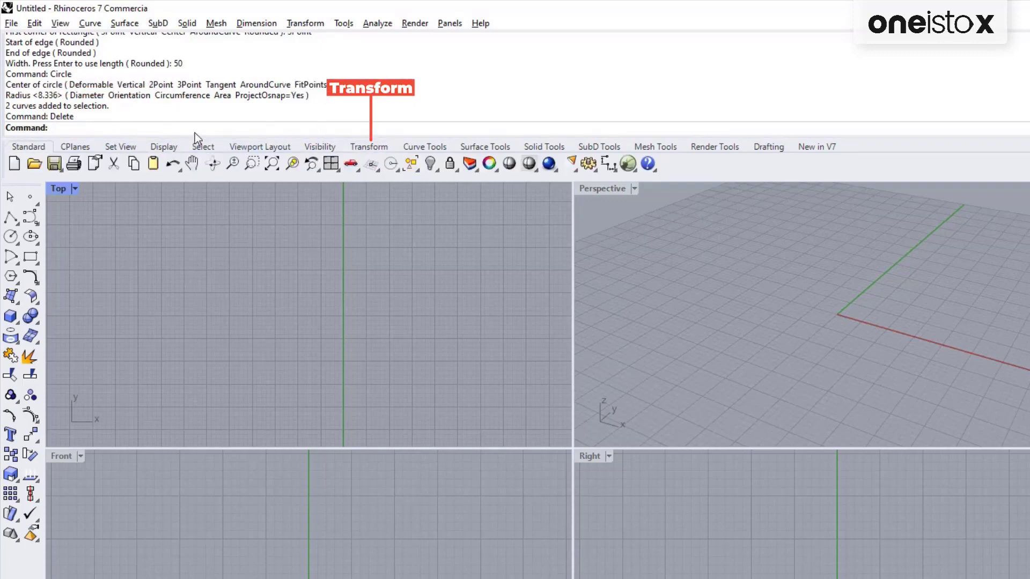
Shrink the command history area and rotate the Top view to an angle.
drag(194, 136, 202, 76)
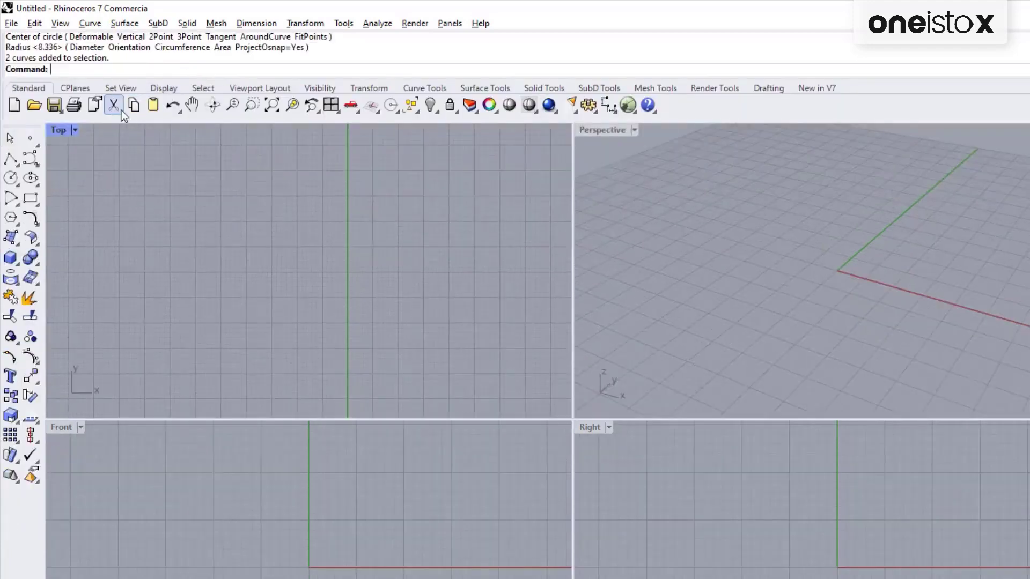
key(Delete)
click(192, 105)
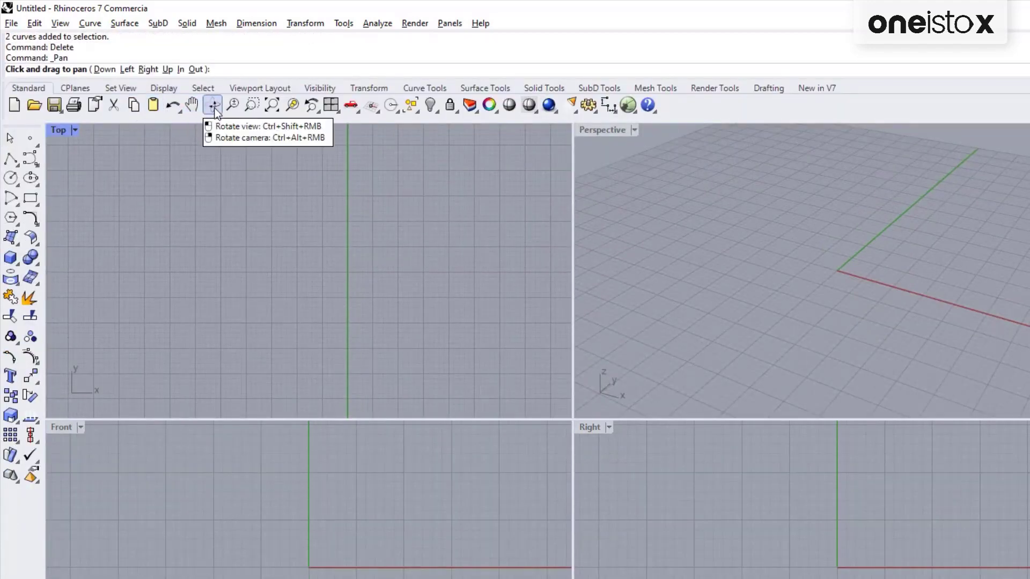
click(213, 106)
drag(210, 258, 236, 177)
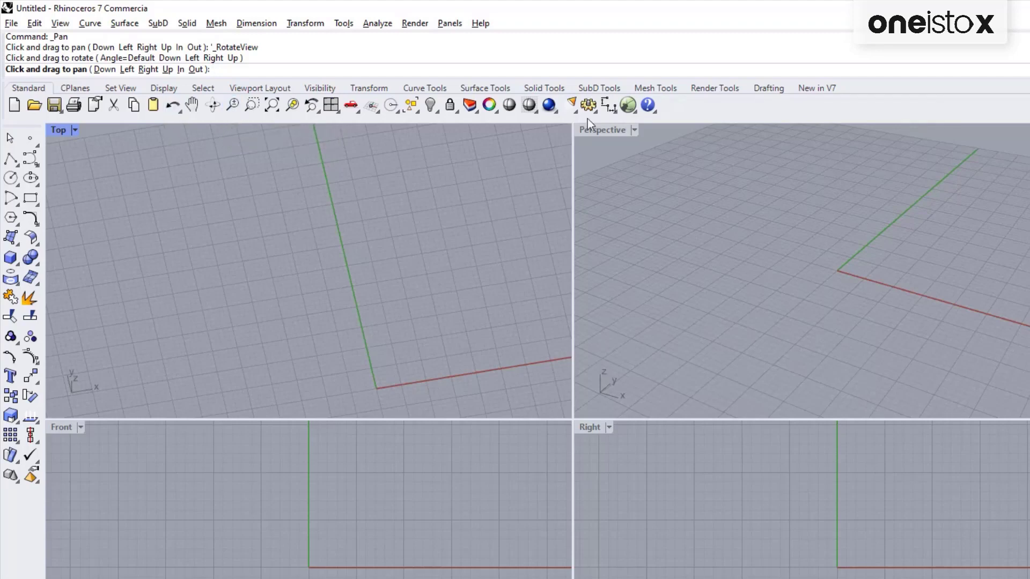
Float the main toolset, then dock the floating Standard toolbar back in place.
drag(925, 86, 880, 201)
click(602, 88)
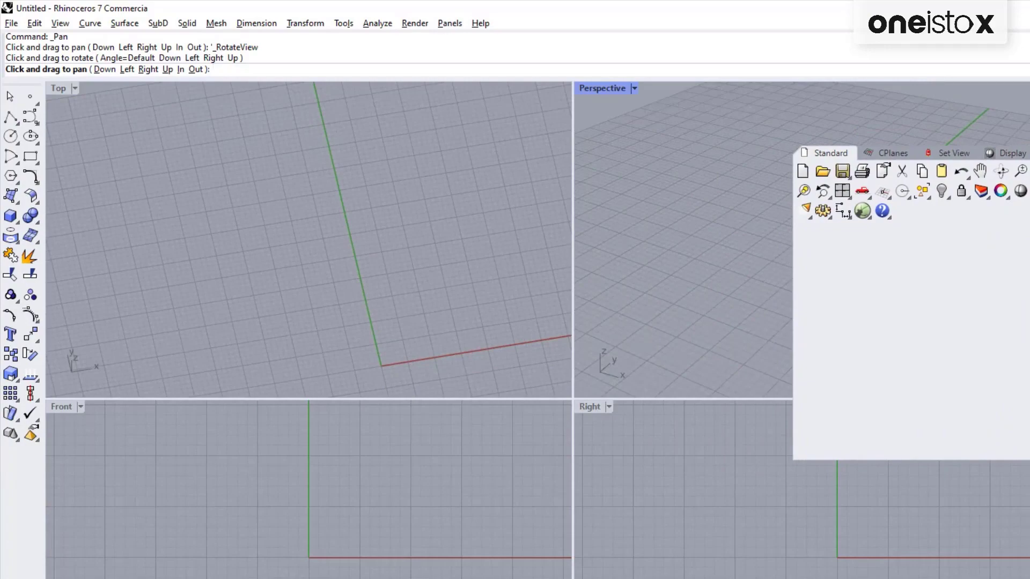
drag(831, 153, 713, 107)
click(76, 125)
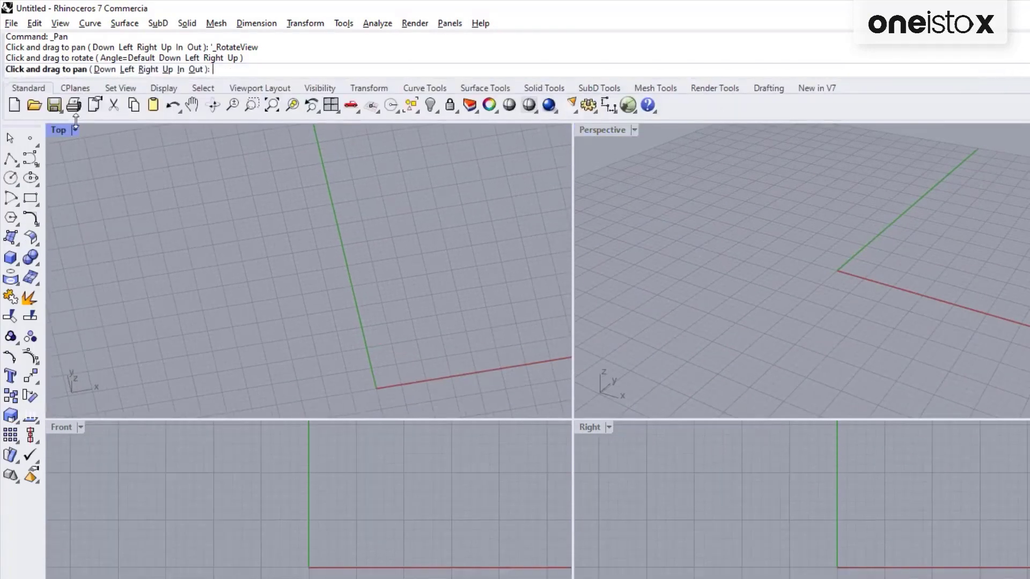
Undock the main tool sidebar into a floating panel.
drag(21, 127, 3, 198)
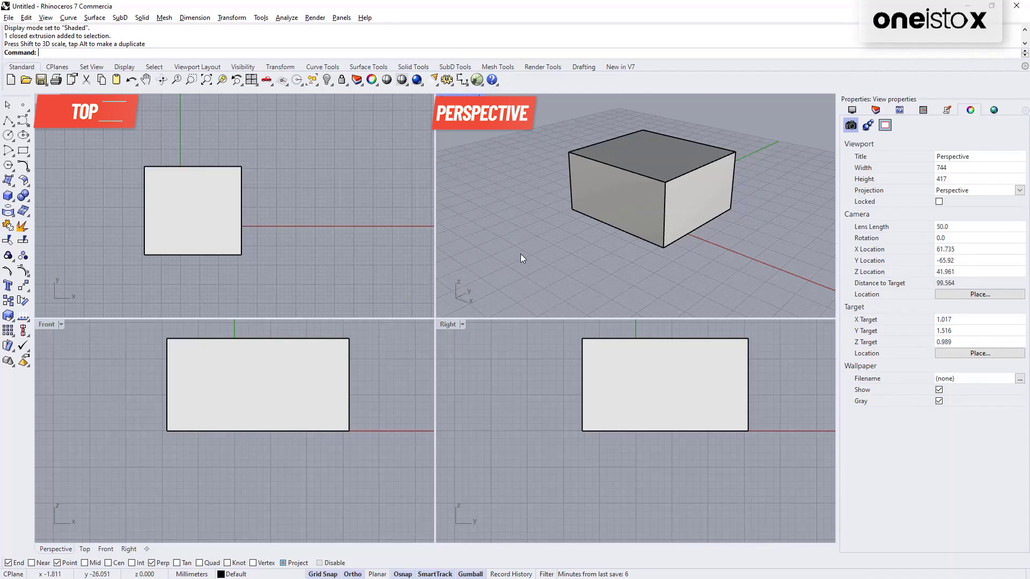
Make the Perspective view active and orbit it to a lower angle on the box.
key(ctrl+Tab)
key(ctrl+Tab)
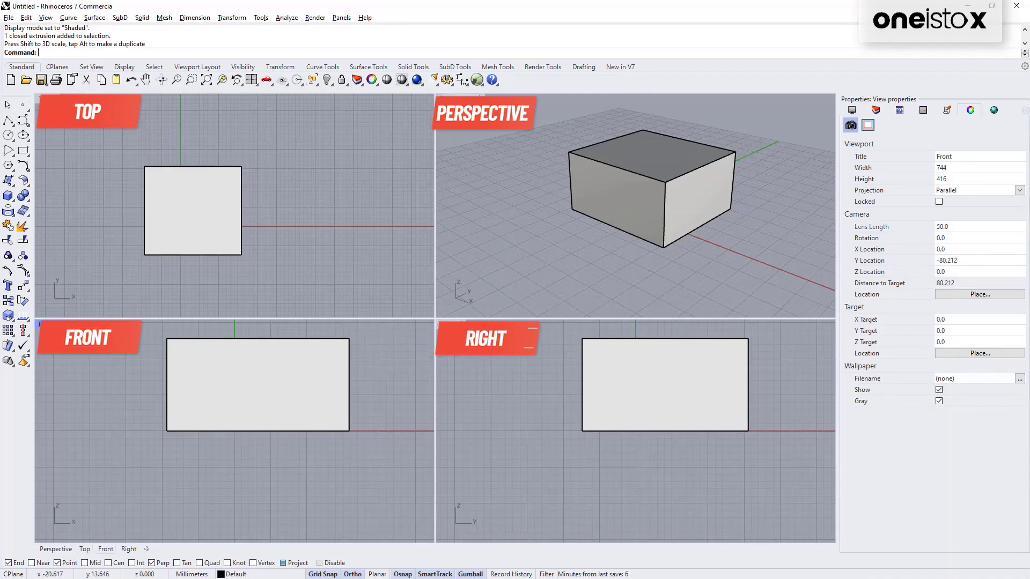
click(559, 166)
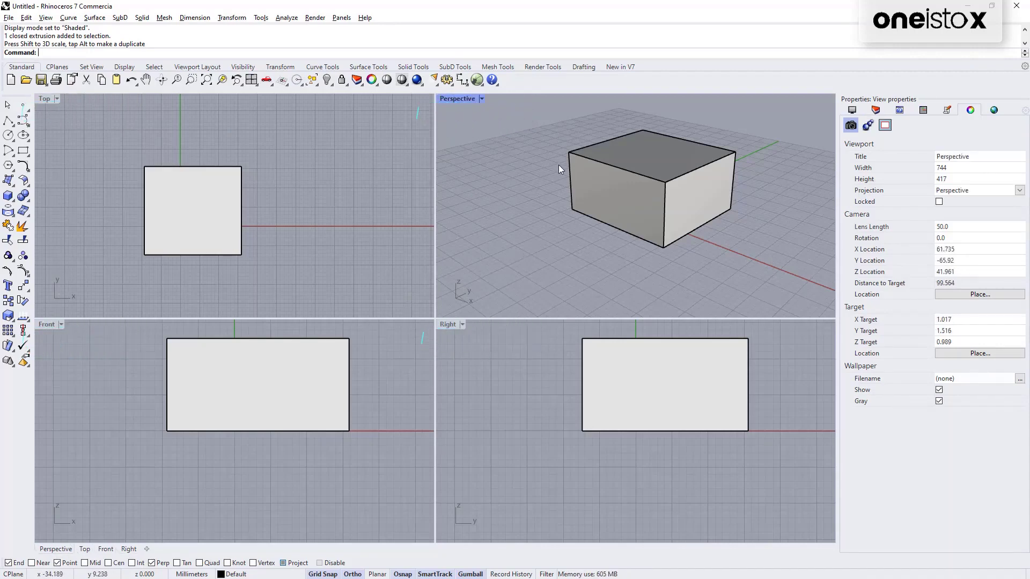
click(95, 117)
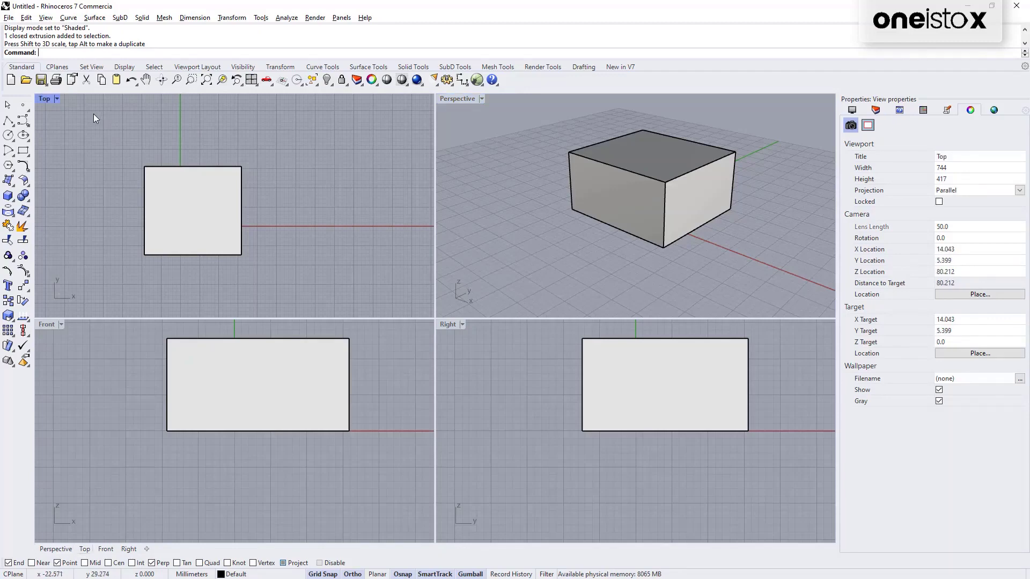
click(495, 121)
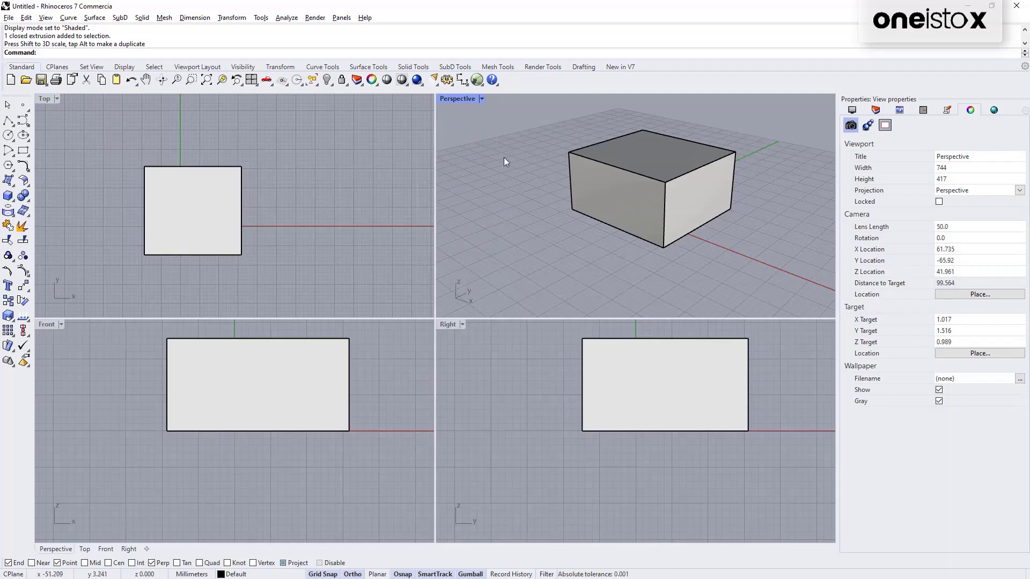
right_drag(519, 190, 520, 171)
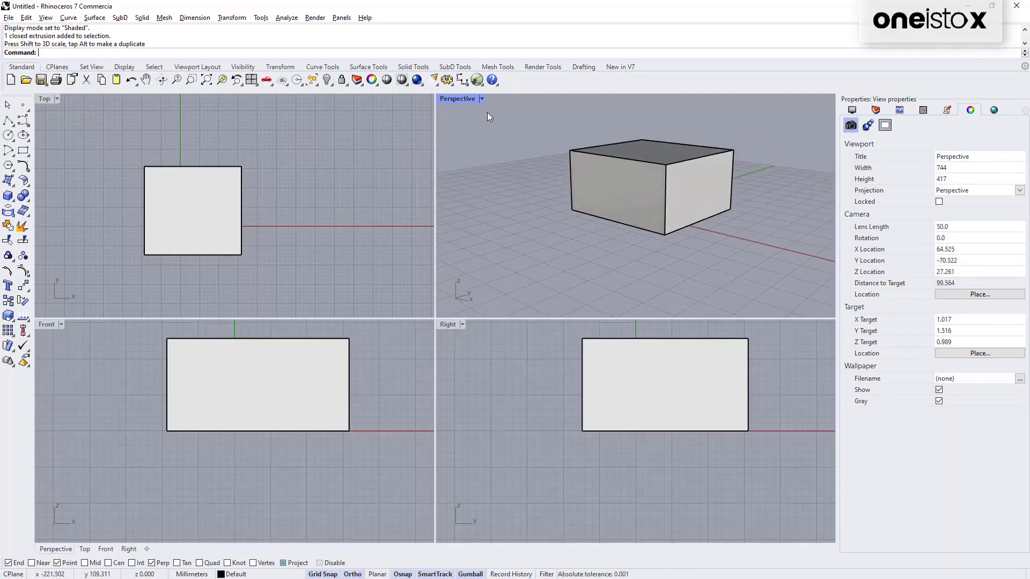
Maximize the Perspective view, then restore the four-view layout.
double_click(469, 99)
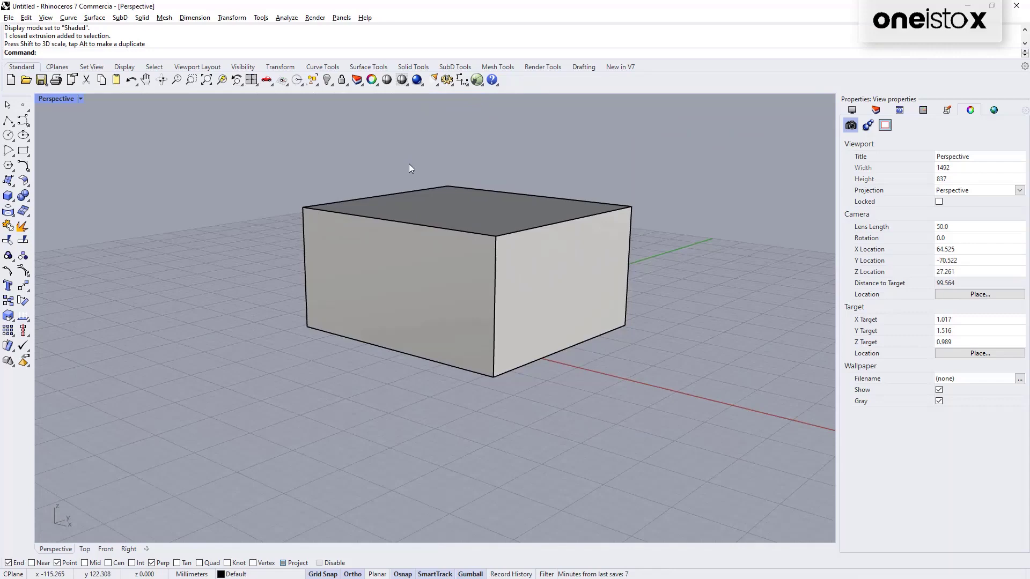
click(406, 219)
key(ctrl+m)
click(414, 211)
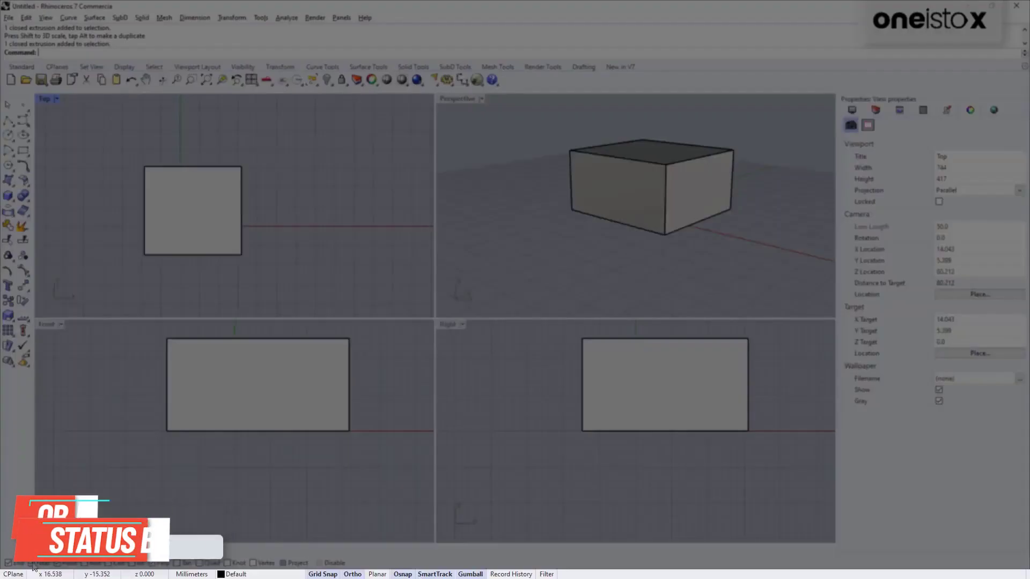
Enable the Mid, End and Near object snaps and turn Grid Snap off.
click(84, 563)
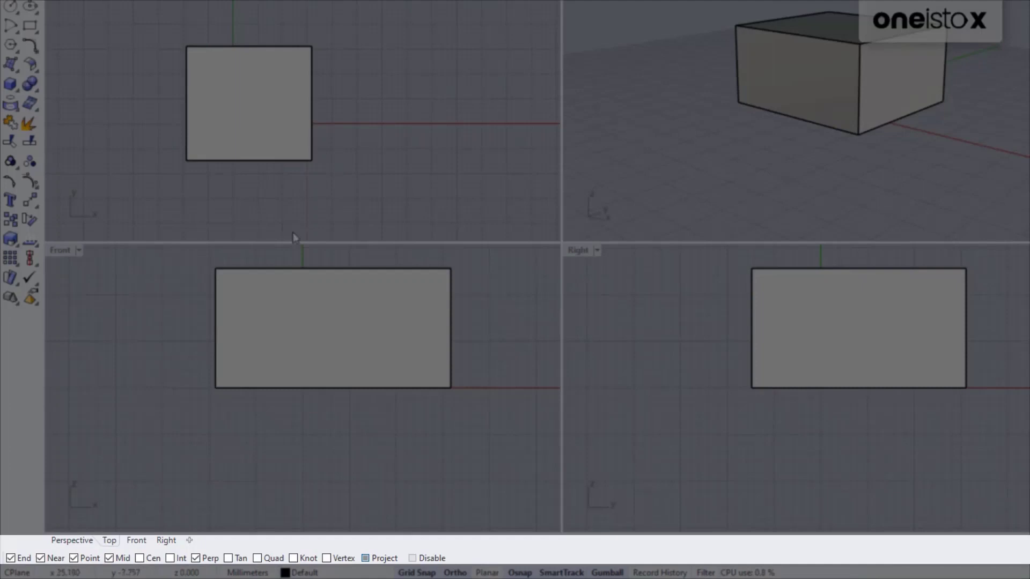
click(11, 558)
click(40, 559)
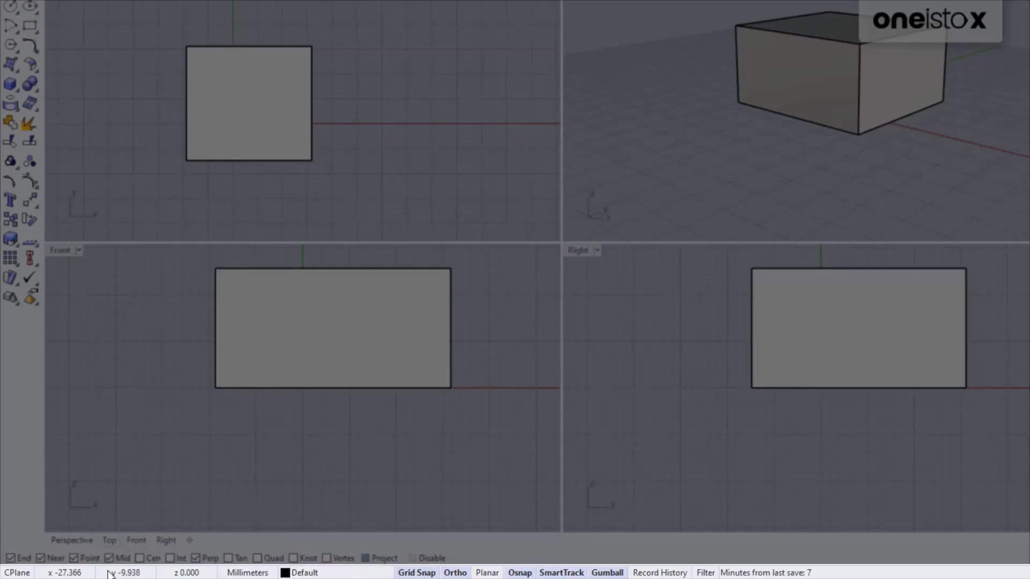
click(425, 574)
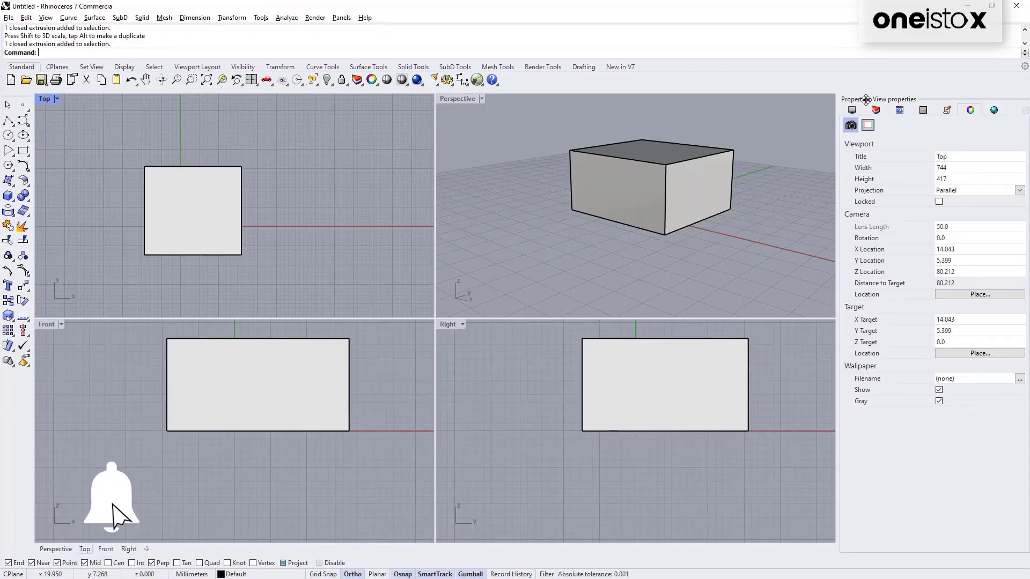
Float the side panel and view the Display, Layers, Help and Named CPlanes panels.
drag(865, 100, 1006, 128)
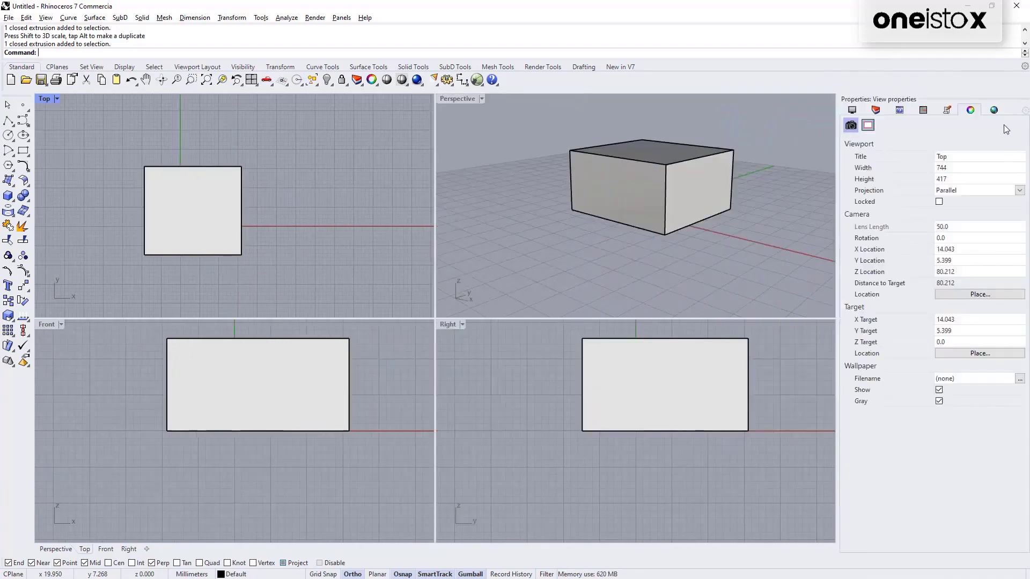
click(852, 109)
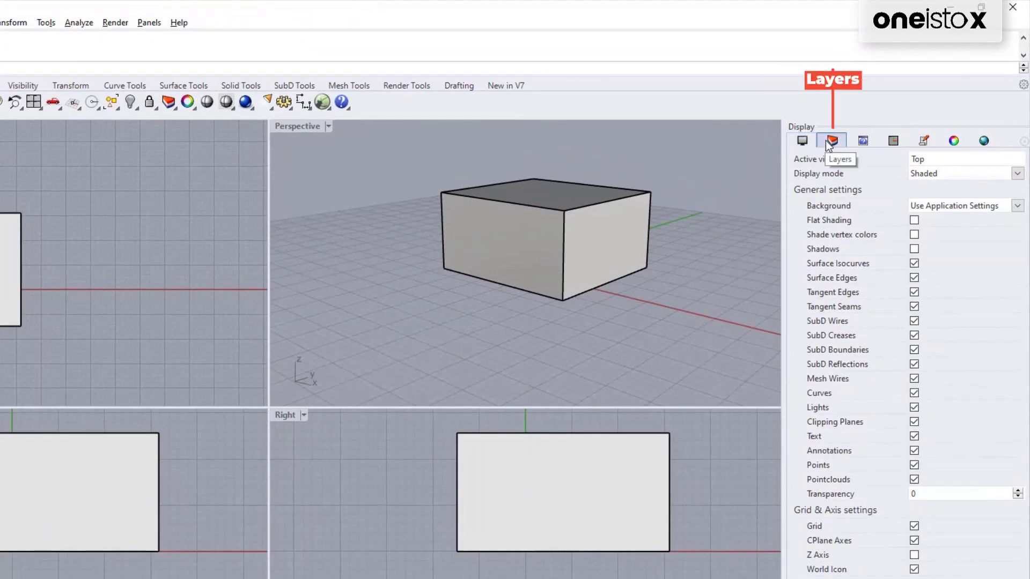
click(827, 141)
click(862, 140)
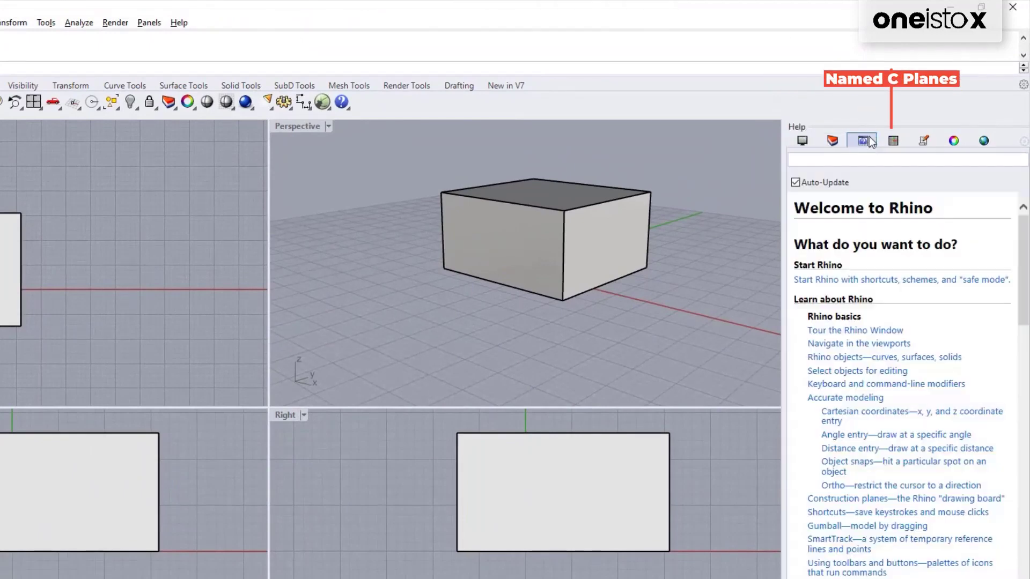
click(893, 141)
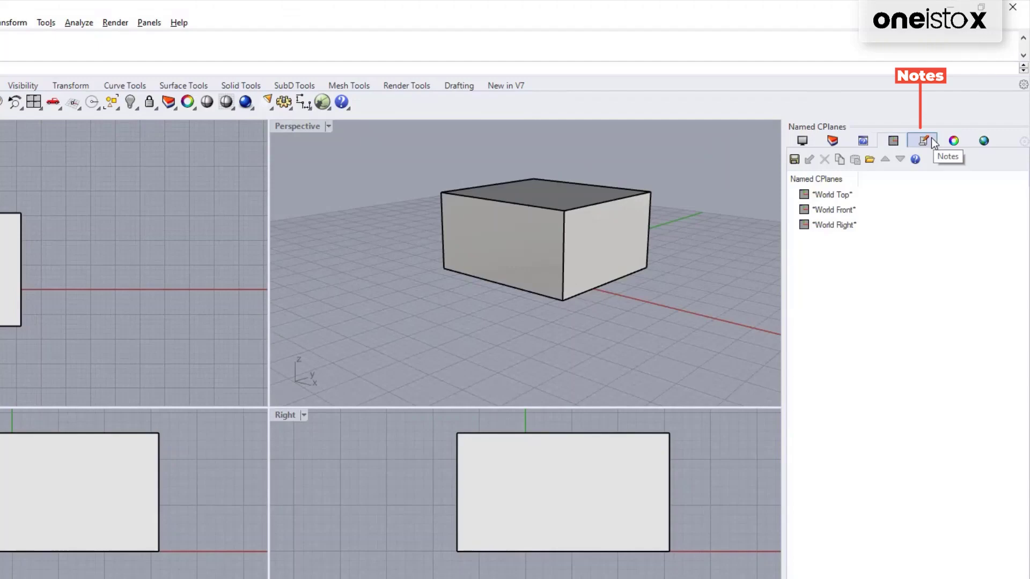
View the Notes, Properties and Web Browser panels, return to Display, and list all panels.
click(932, 142)
click(953, 141)
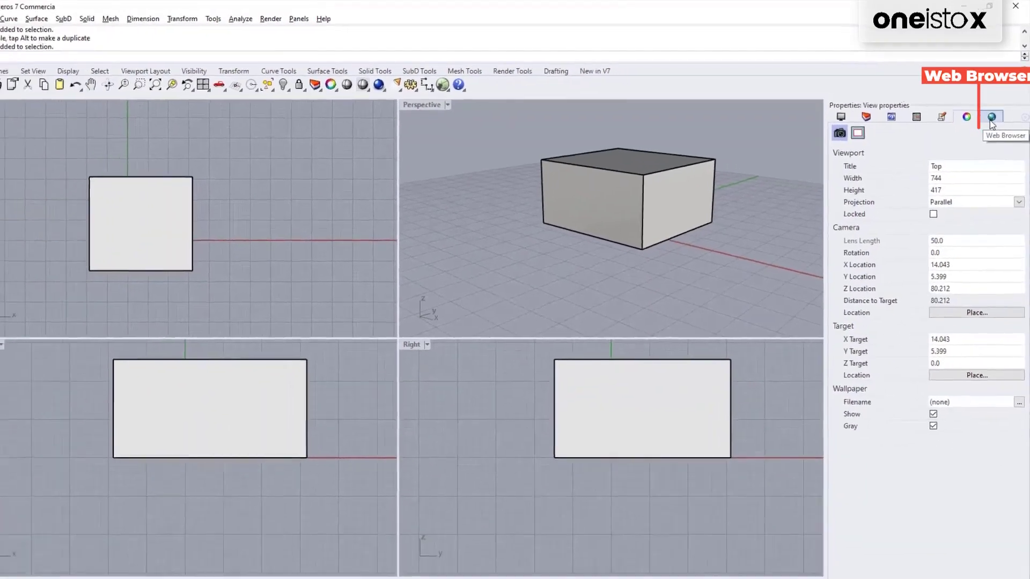
click(991, 119)
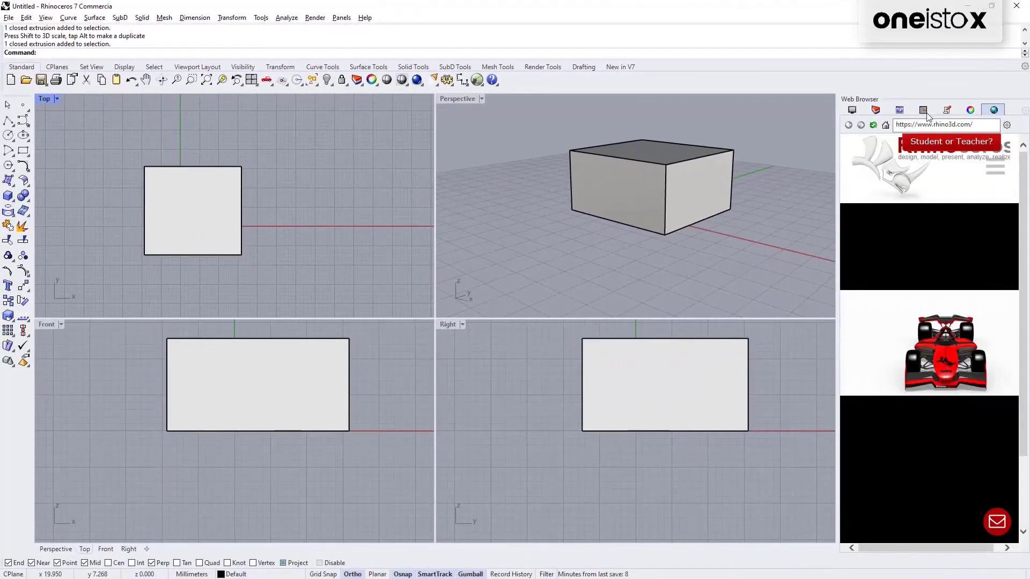
click(852, 111)
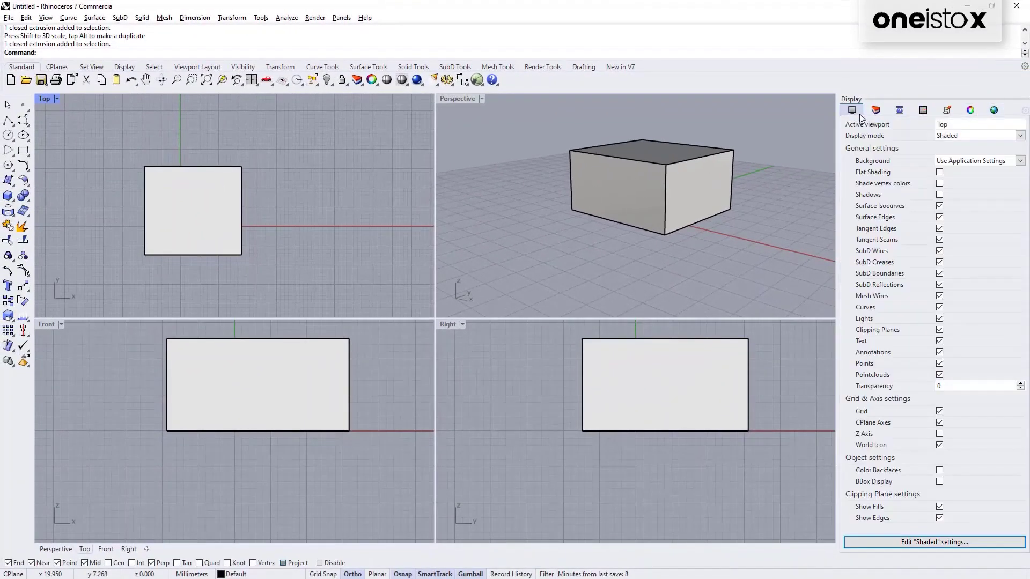
click(1025, 111)
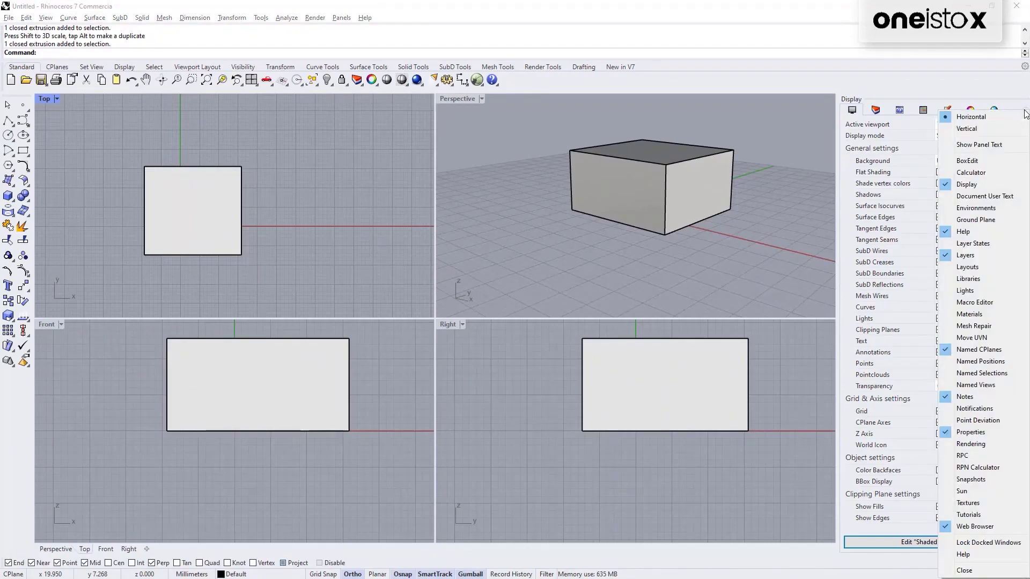